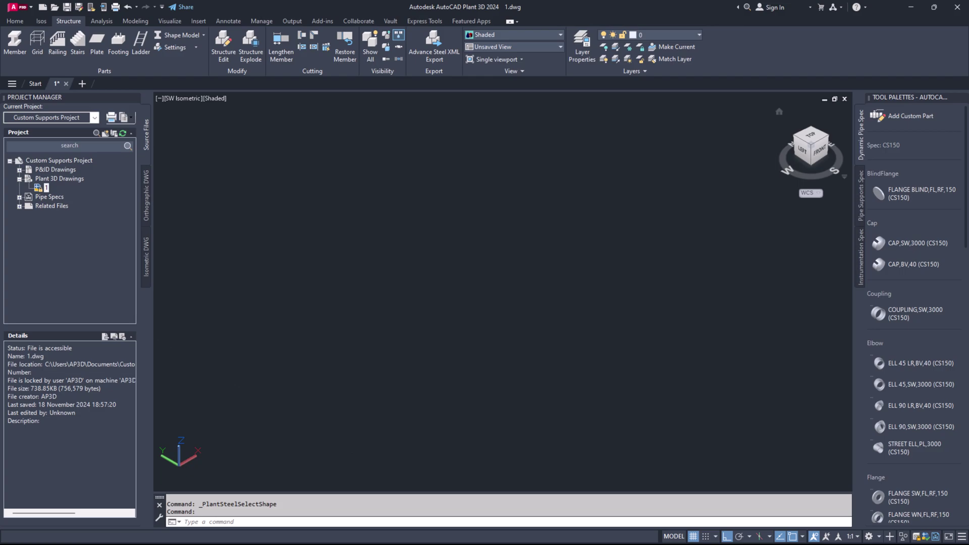
Explode the horizontal and vertical steel members of the T-shaped support with the EXPLODE command
key("Escape")
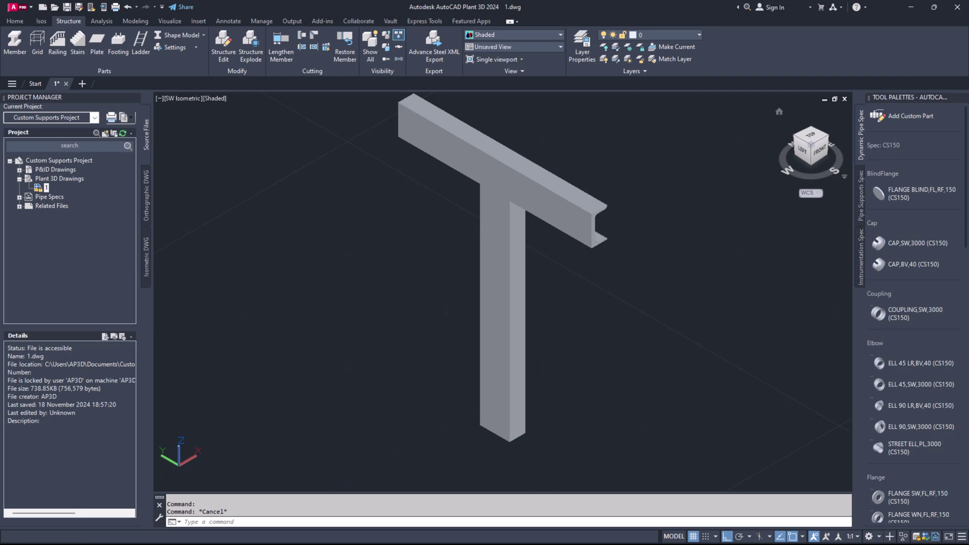
type("EXPLODE")
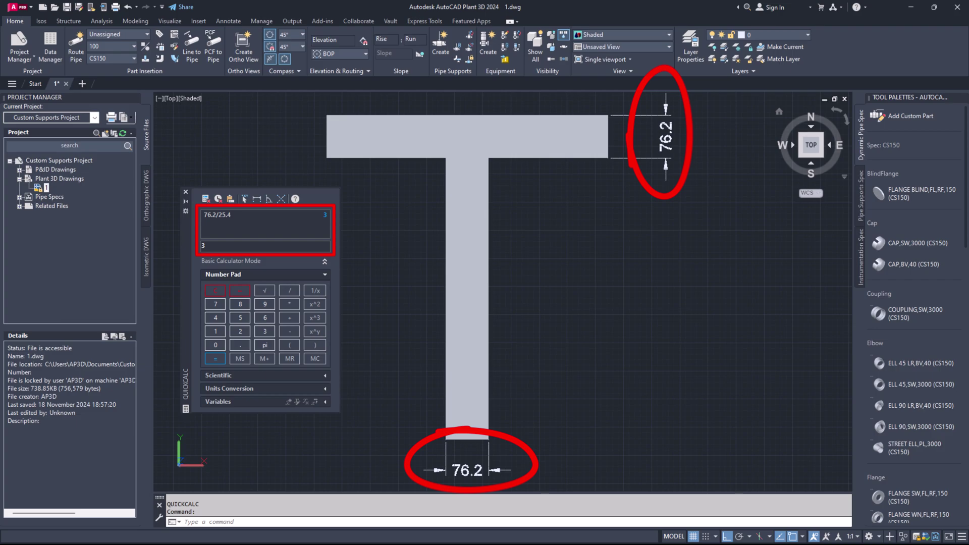
Scale both support members by reference from an endpoint base point, using reference length 76.2 and new length 3
key("Escape")
type("SCALE")
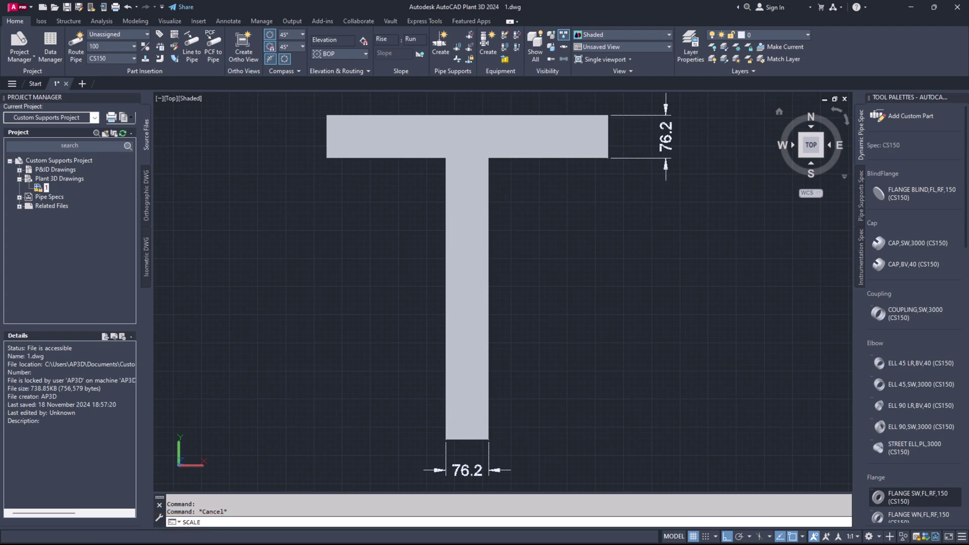
key("Return")
left_click(467, 136)
left_click(467, 298)
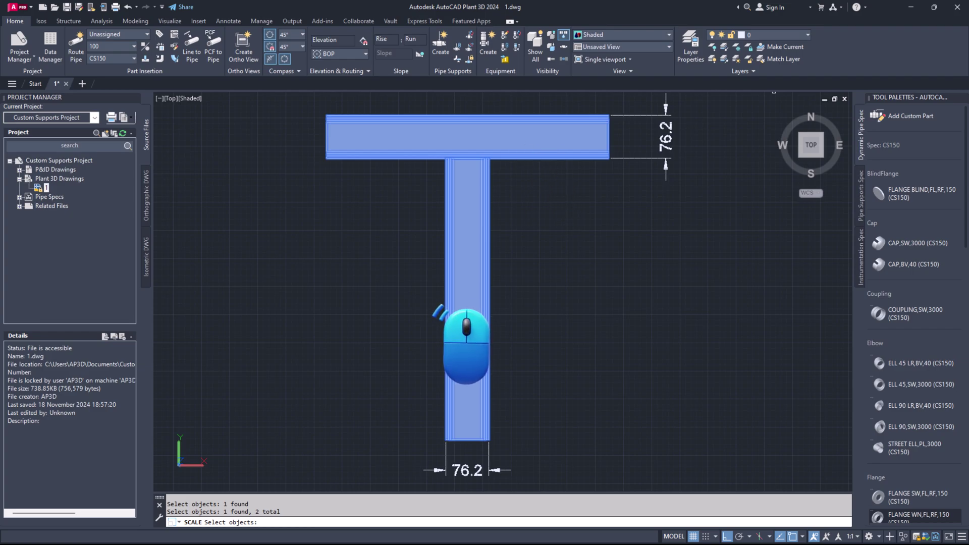
key("Return")
right_click(278, 194, "shift")
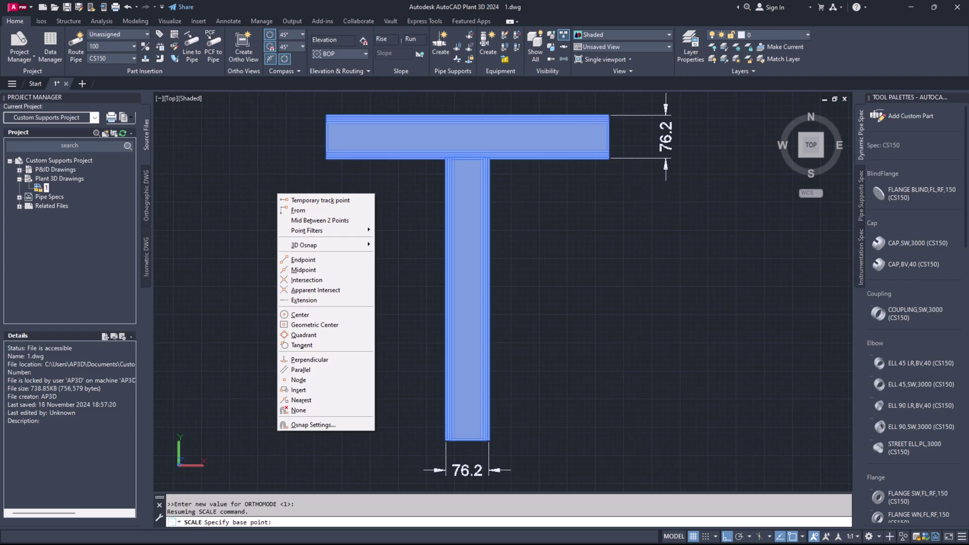
left_click(303, 259)
left_click(396, 343)
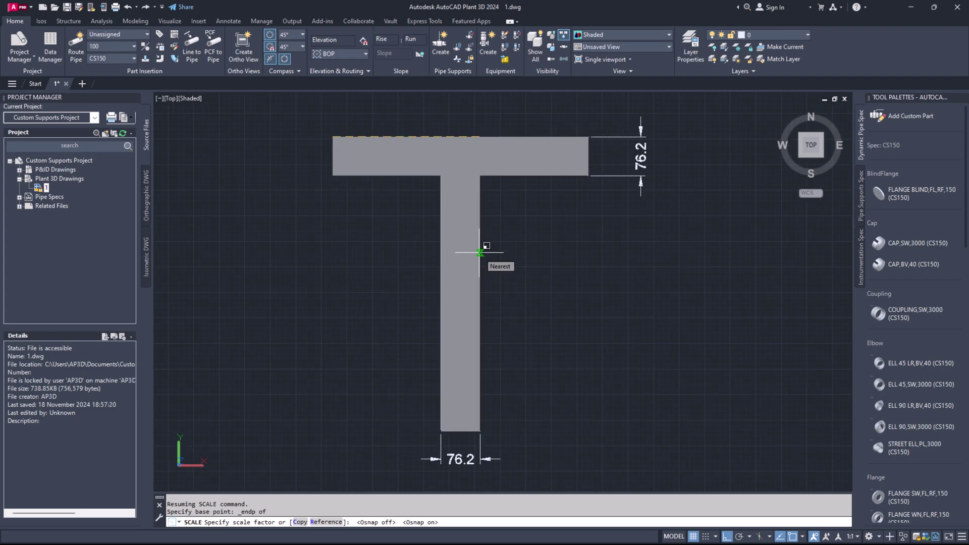
type("R")
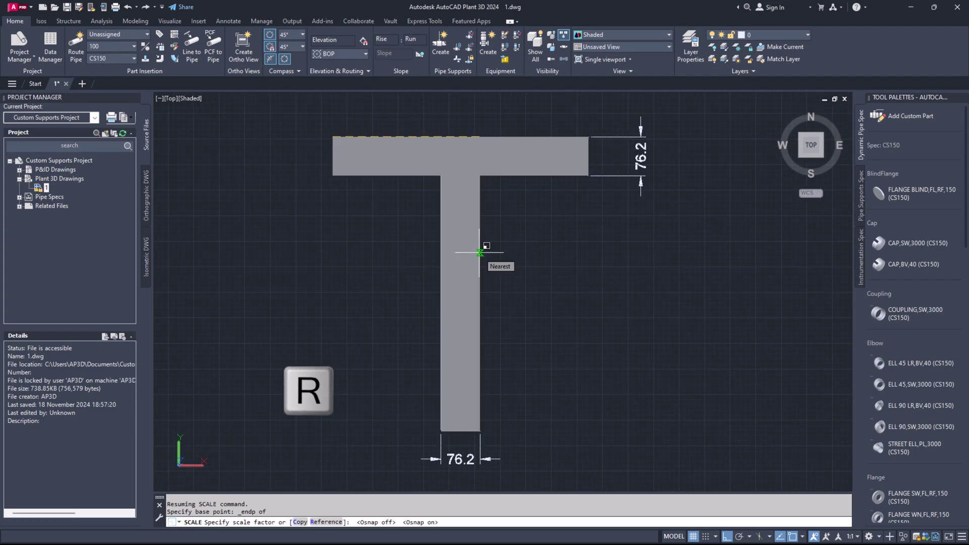
key("Return")
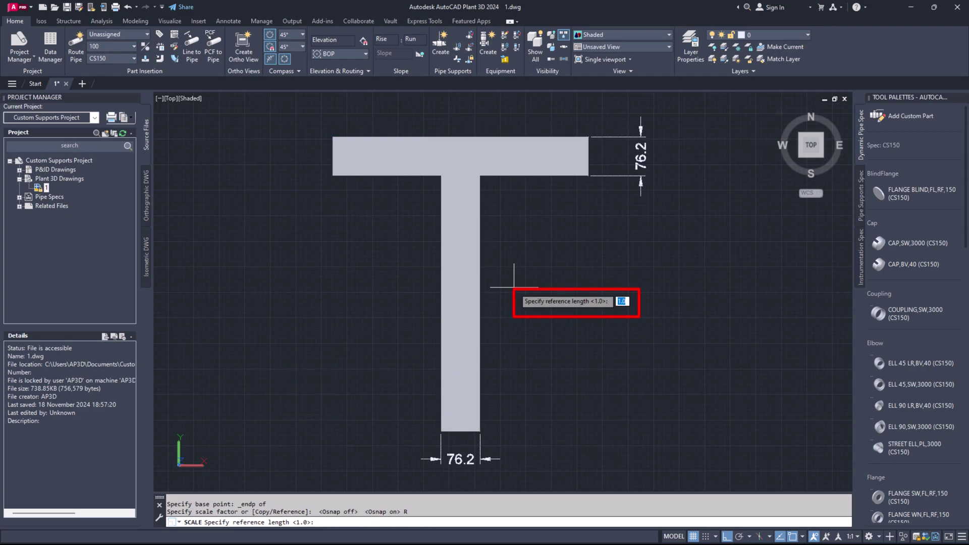
type("76.2")
key("Return")
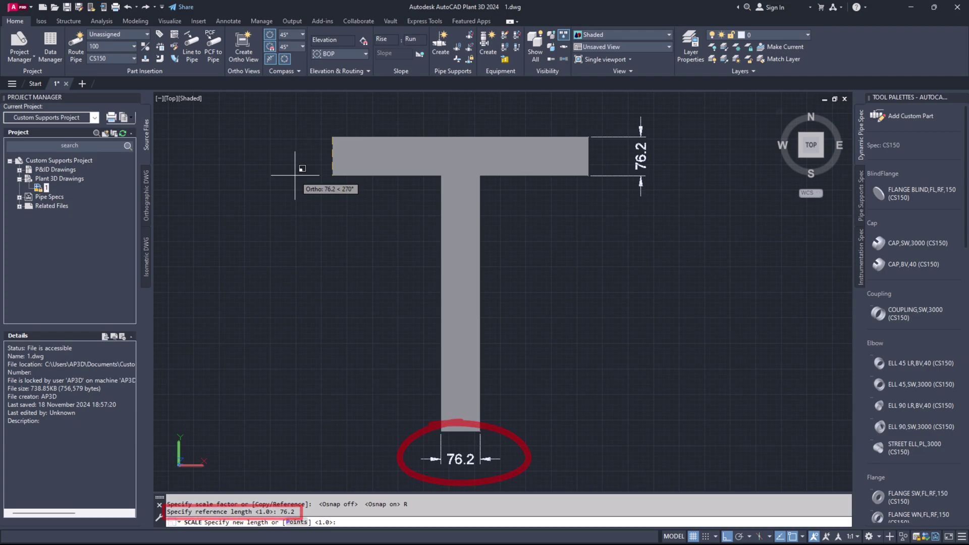
type("3")
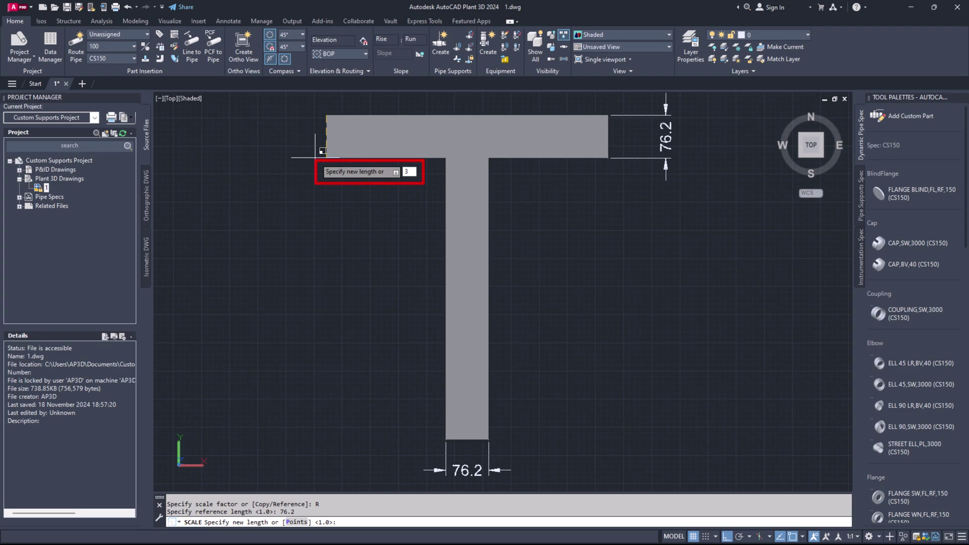
key("ctrl+8")
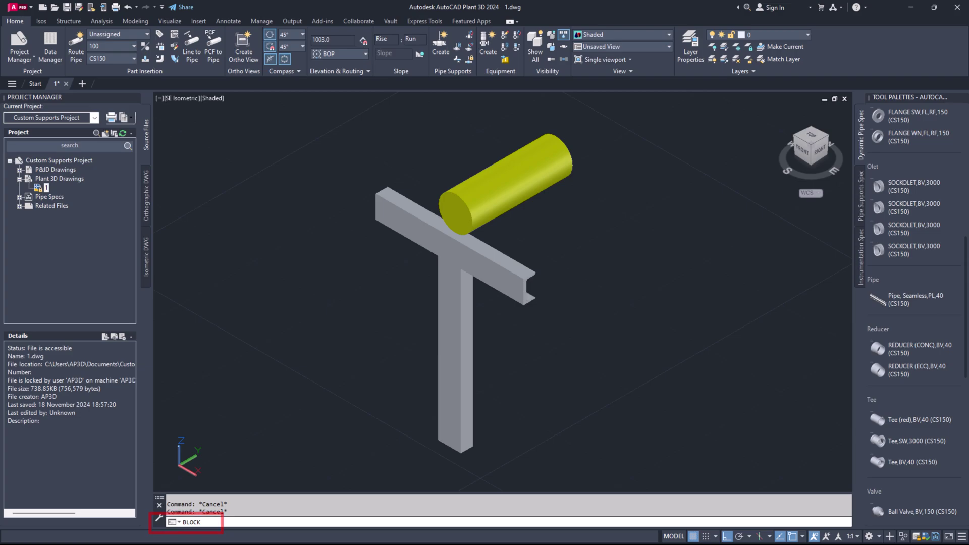
Define a unitless block named Custom Support from both steel members, with its base point at the centre of the pipe's end face
key("Return")
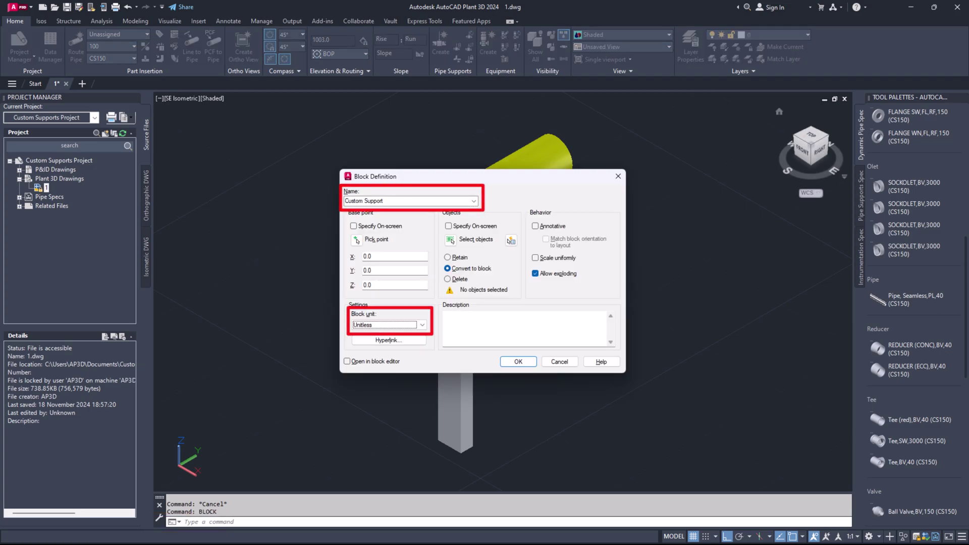
left_click(469, 239)
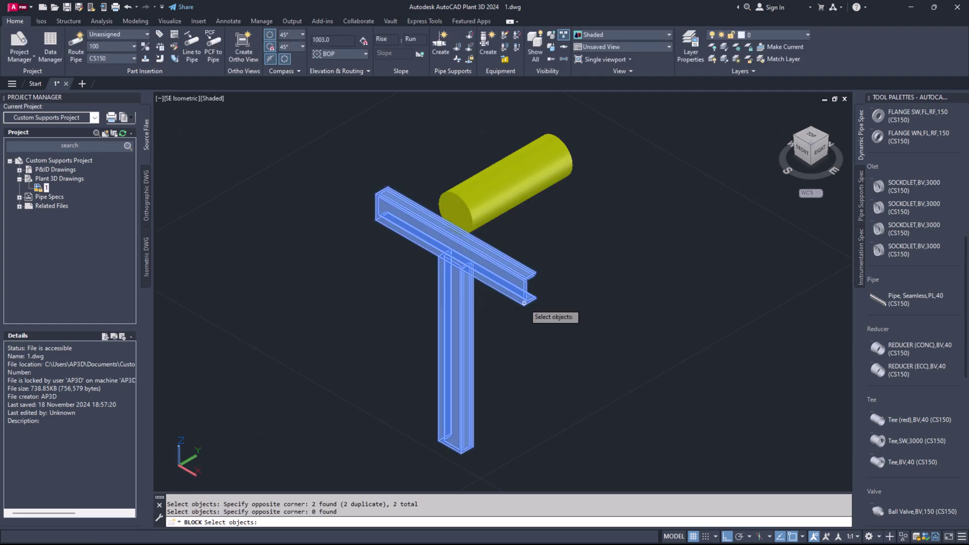
right_click(451, 282)
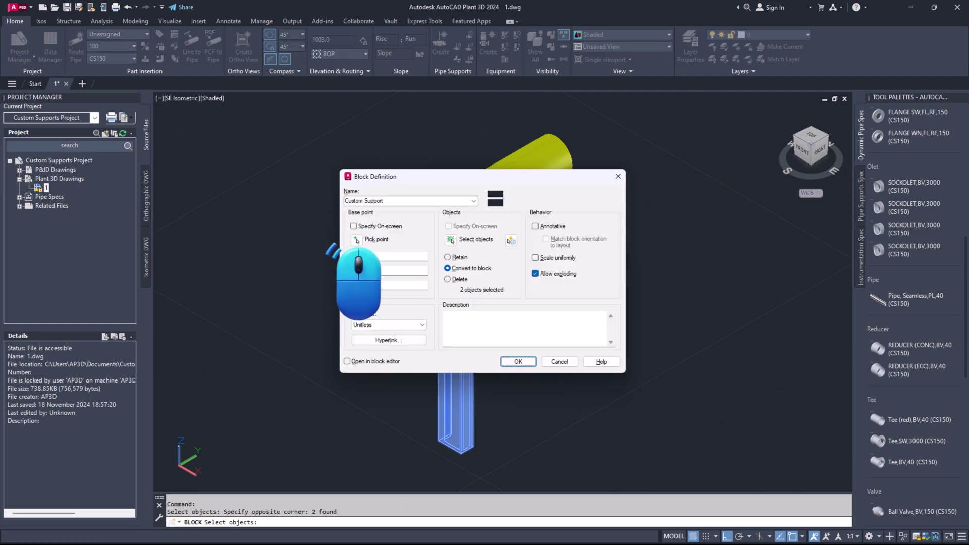
left_click(357, 239)
right_click(555, 235, "shift")
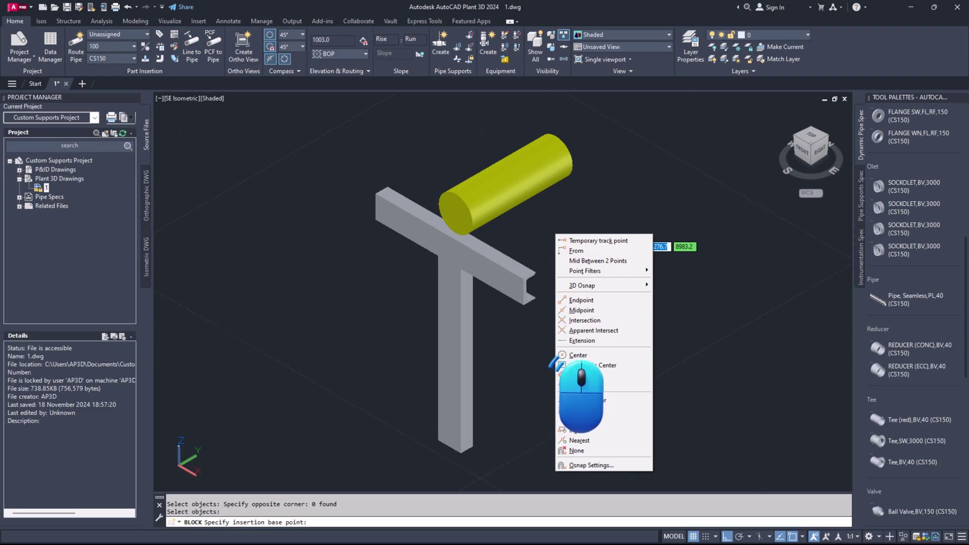
left_click(578, 355)
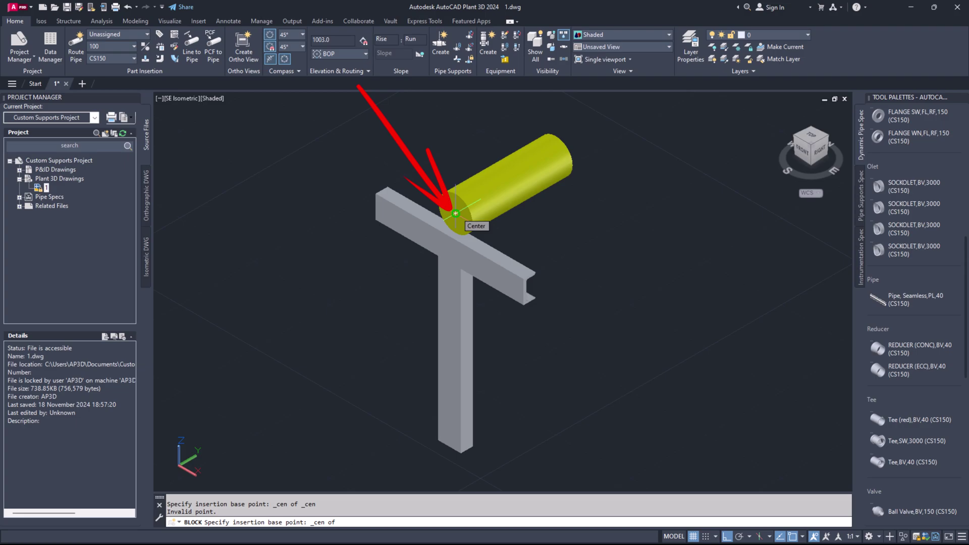
left_click(455, 213)
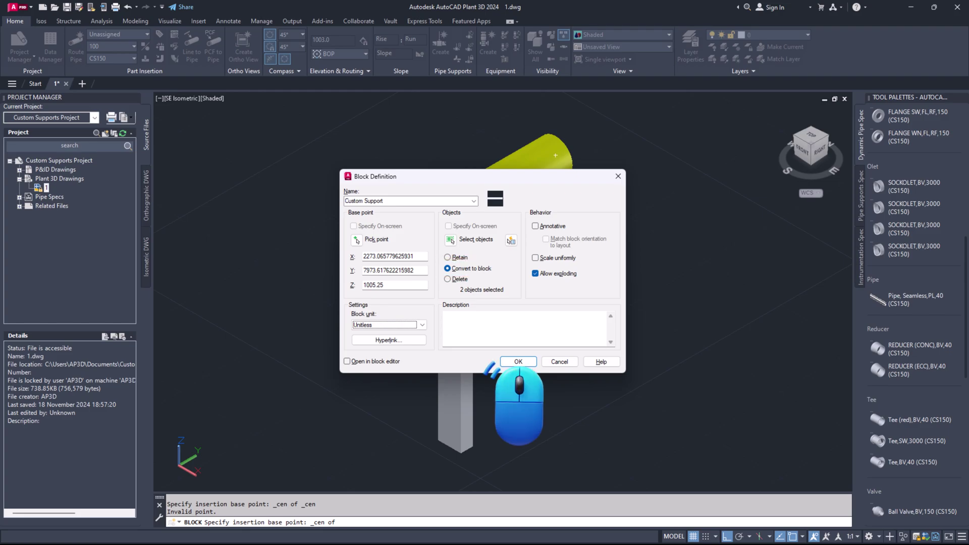
left_click(518, 361)
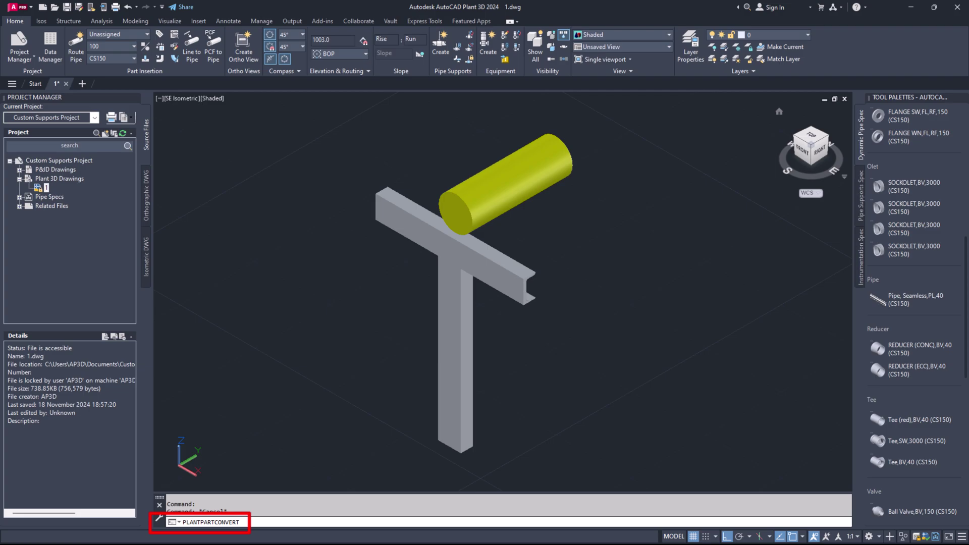
Convert the support block with PLANTPARTCONVERT, adding one port at the pipe's centre directed along the pipe, and save the drawing
key("Return")
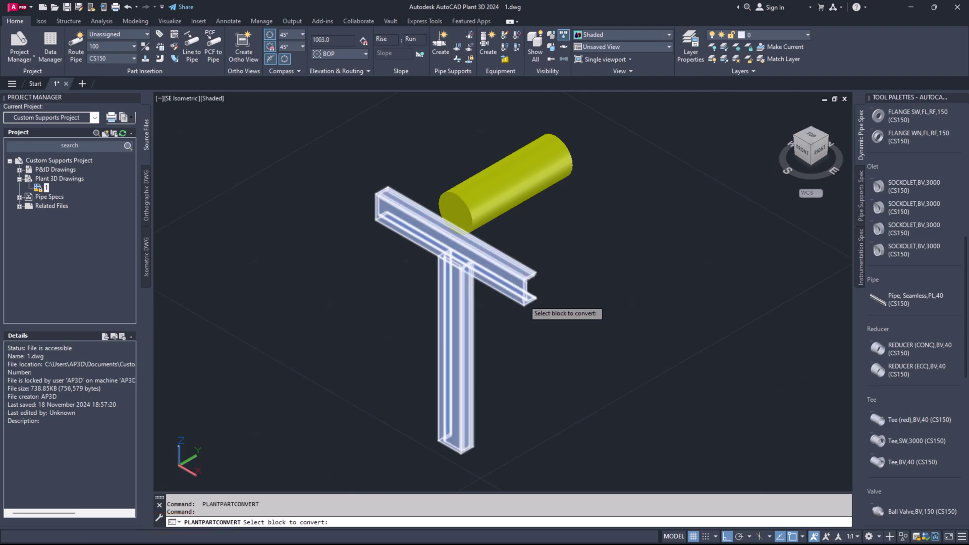
left_click(523, 298)
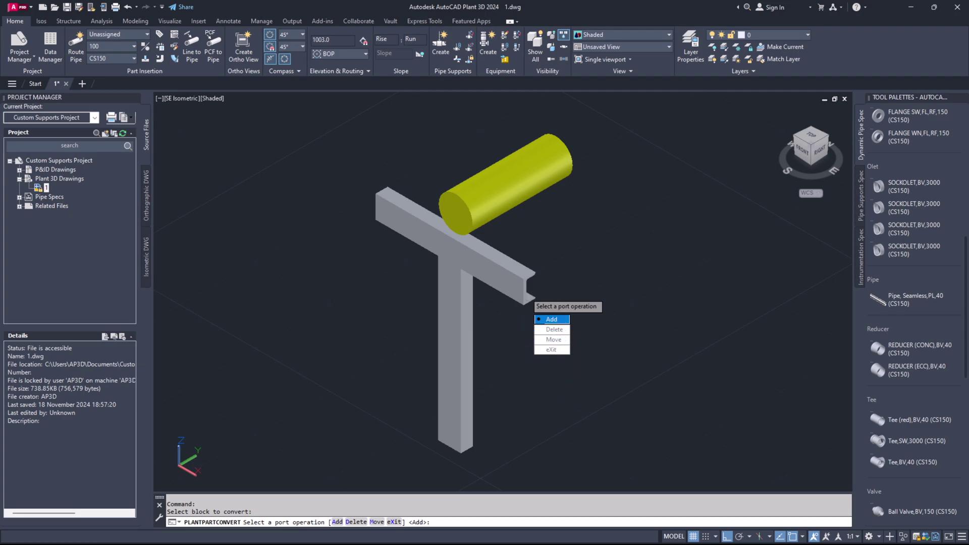
left_click(551, 319)
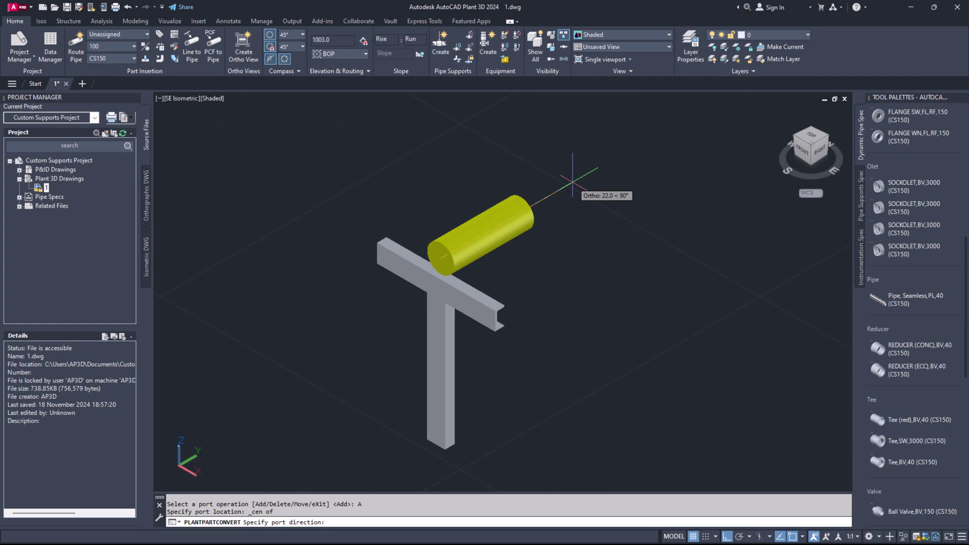
left_click(572, 179)
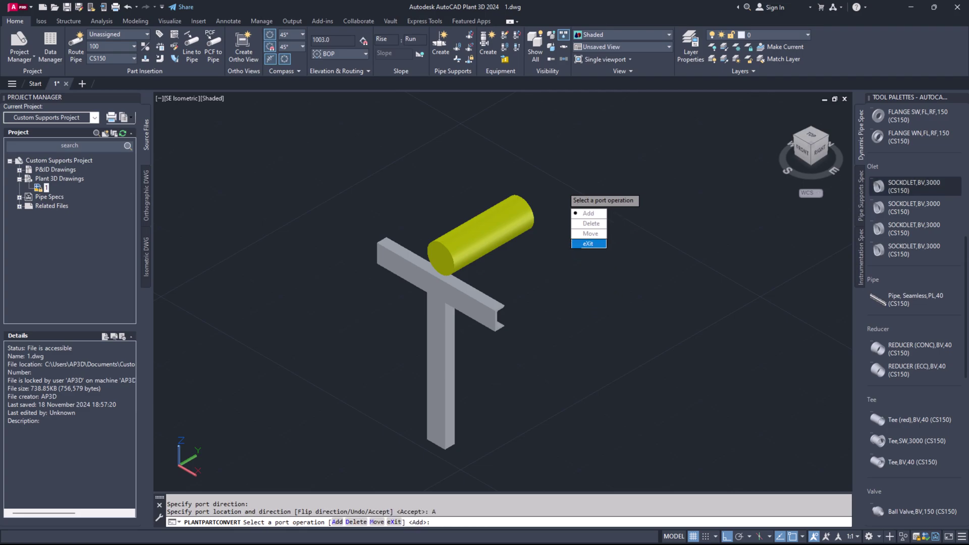
left_click(591, 233)
key("ctrl+s")
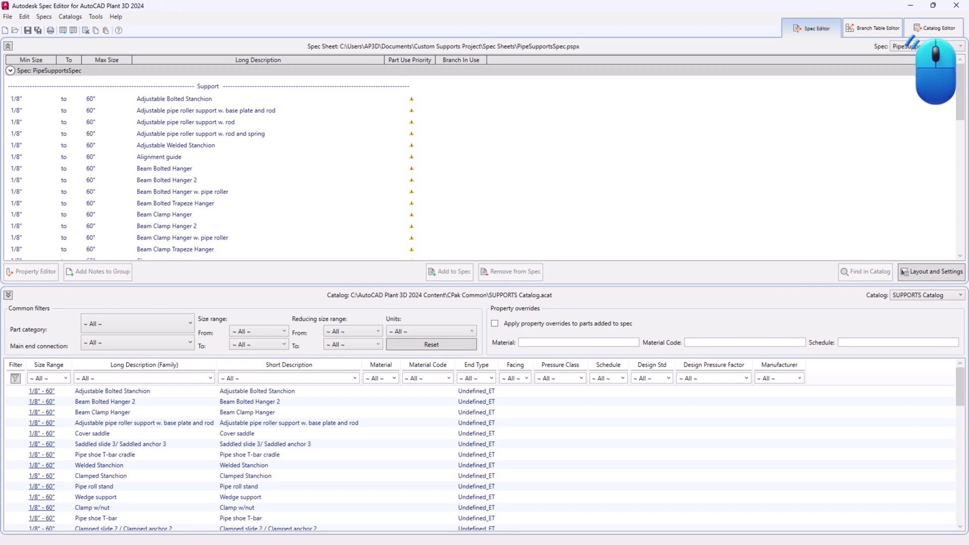
In the Spec Editor, create an Imperial Fittings component of type Support, size 4" to 4", described as Custom Support, with one-port custom block graphics
left_click(934, 28)
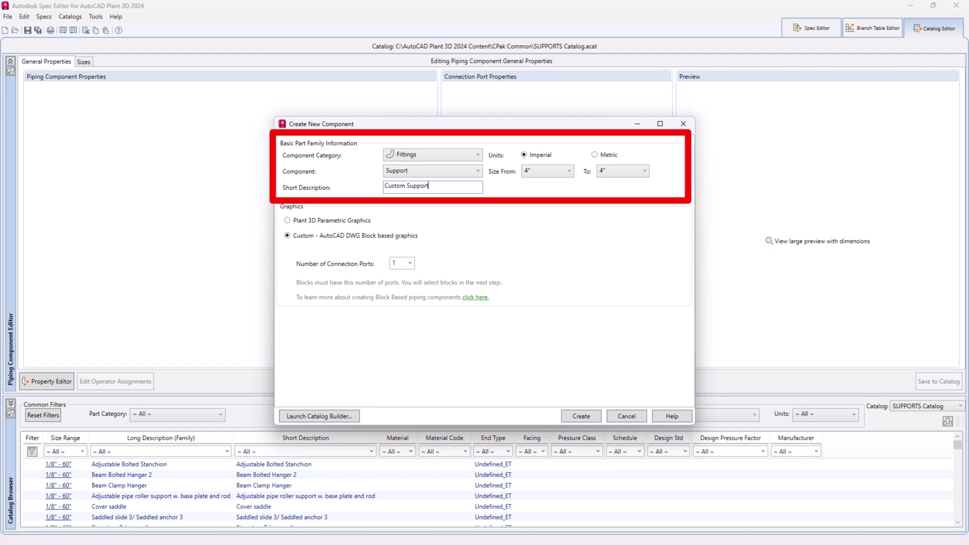
left_click(581, 416)
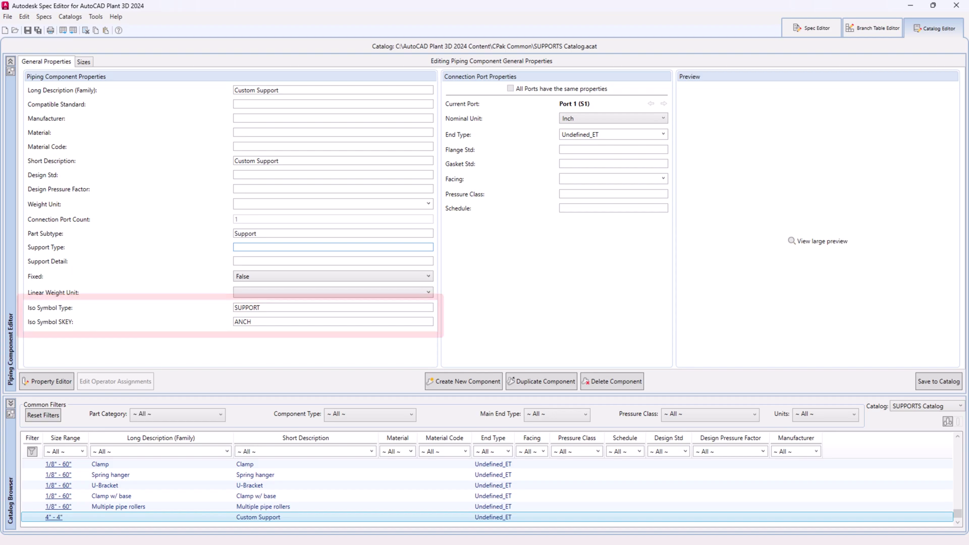
Assign the Custom Support block as the model for the 4" size and save the component to the catalog
key("ctrl+Tab")
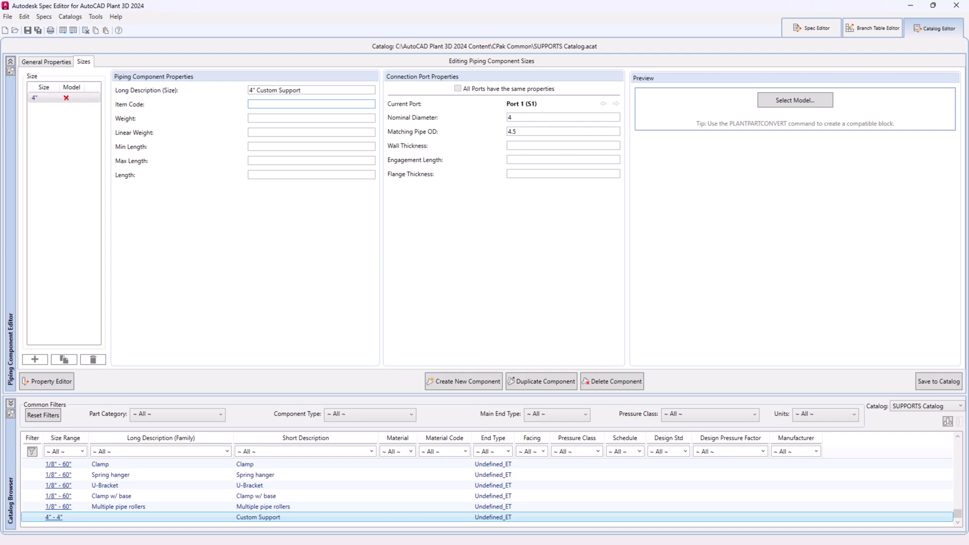
left_click(795, 100)
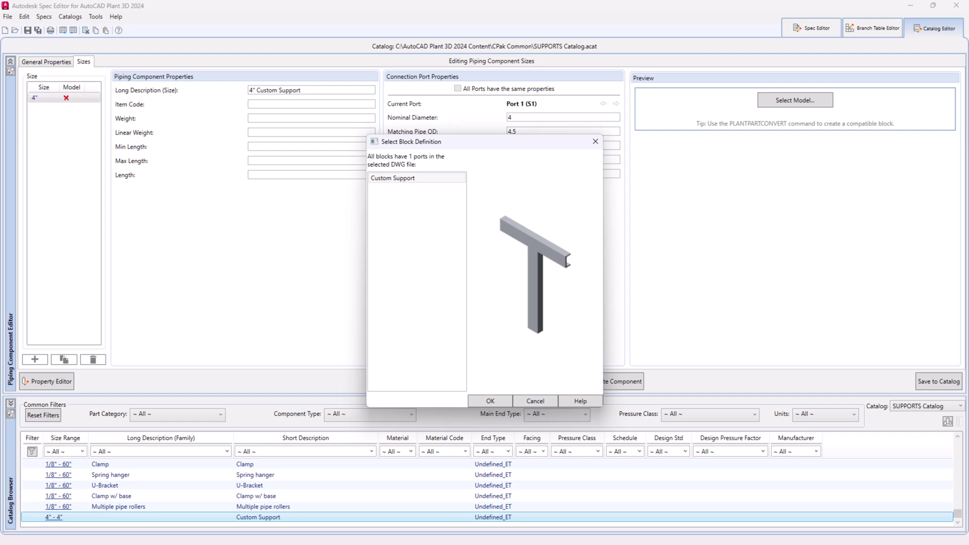
left_click(488, 401)
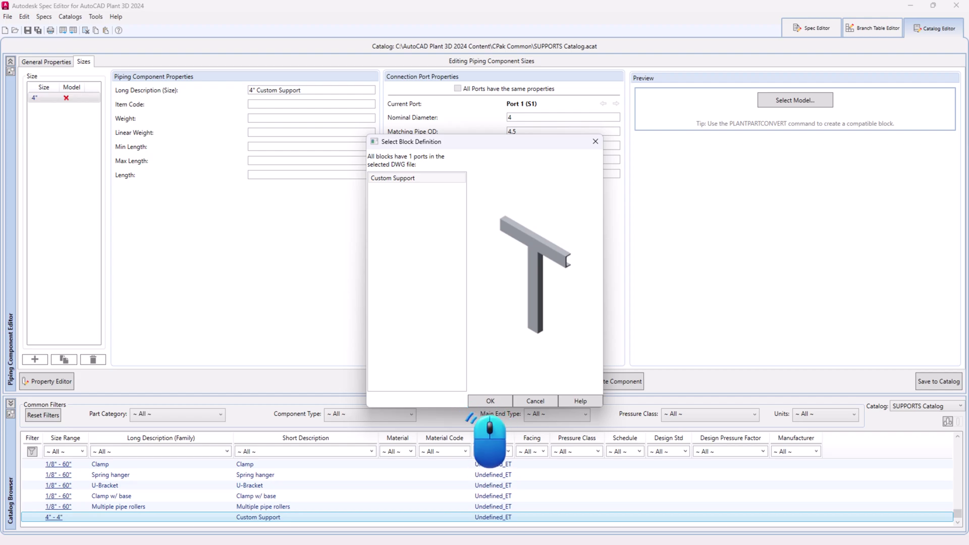
left_click(939, 380)
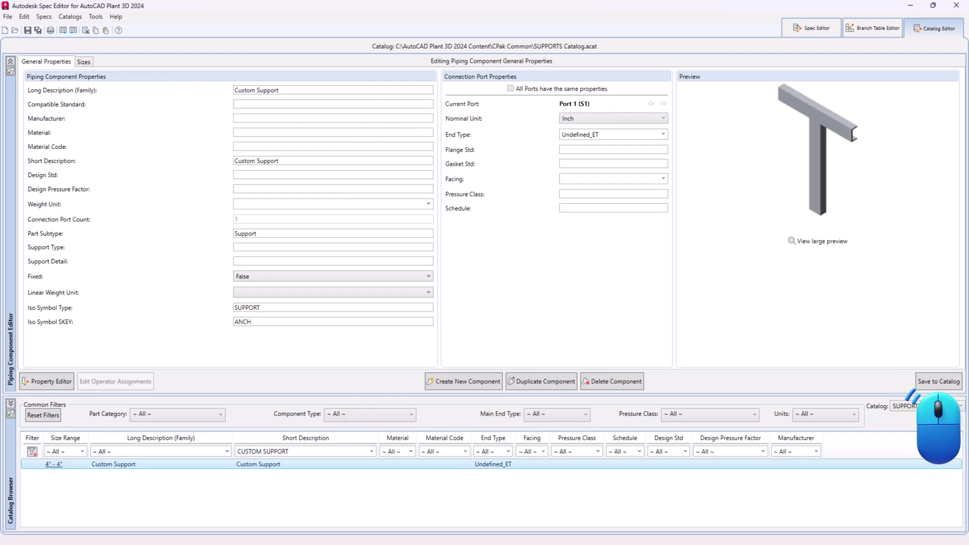
Add the Custom Support catalog part to the PipeSupportsSpec spec sheet
right_click(309, 462)
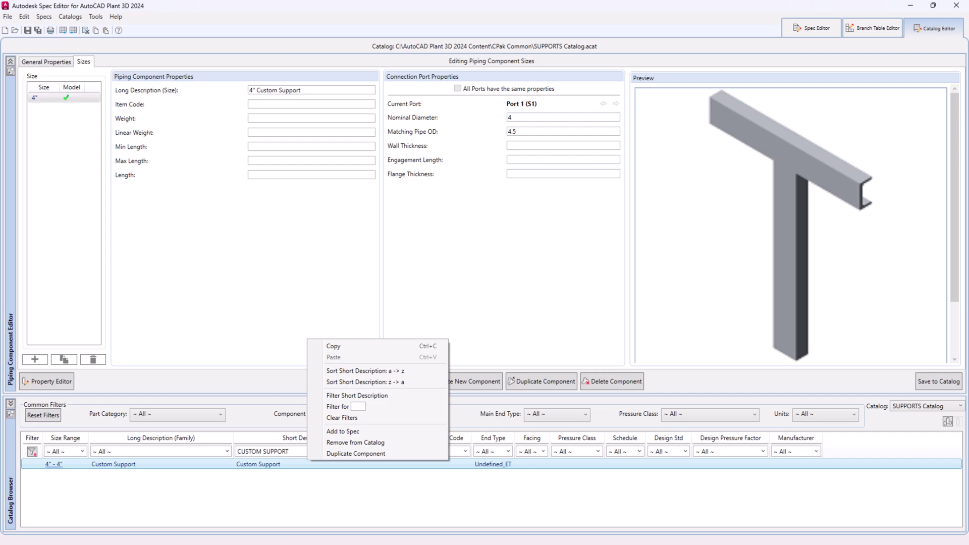
left_click(343, 431)
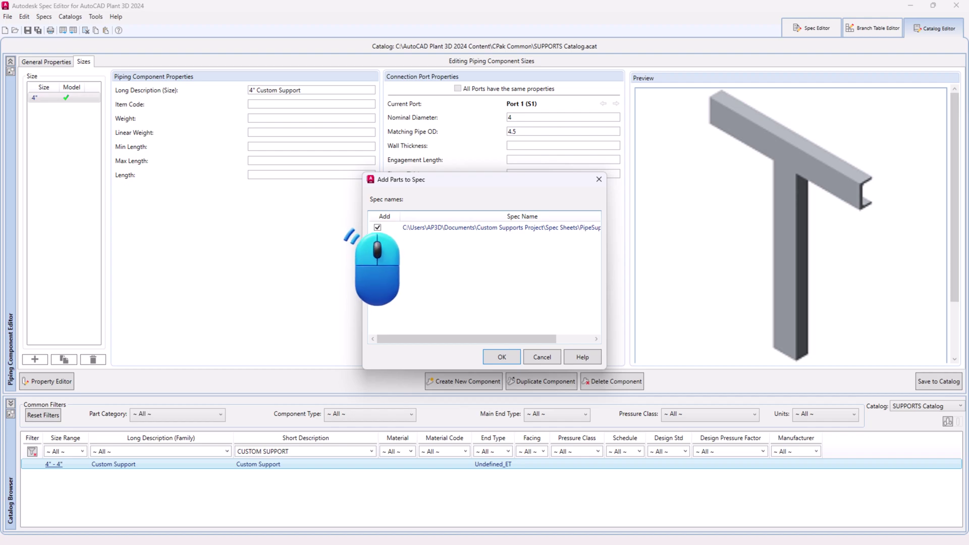
left_click(502, 357)
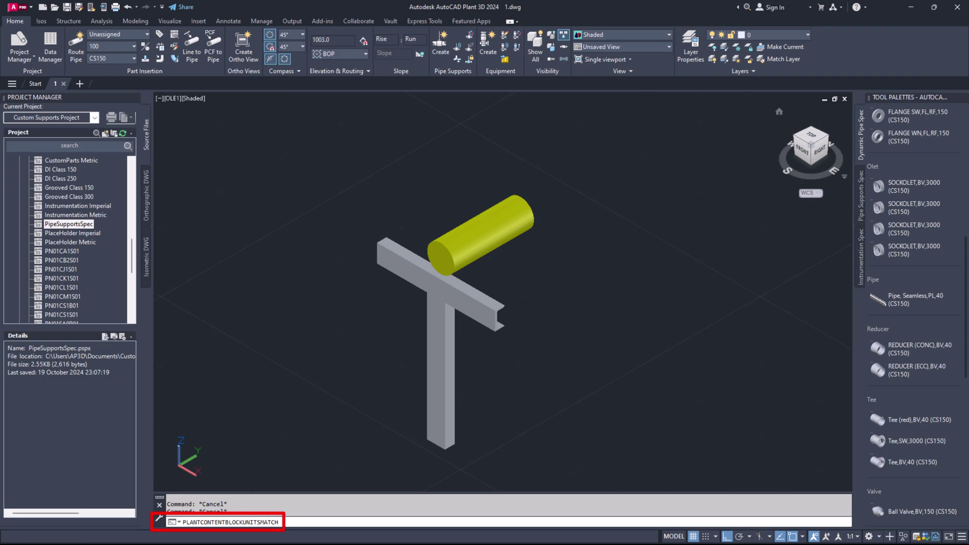
Switch to AutoCAD Plant 3D and run the PLANTCONTENTBLOCKUNITSMATCH command
key("Return")
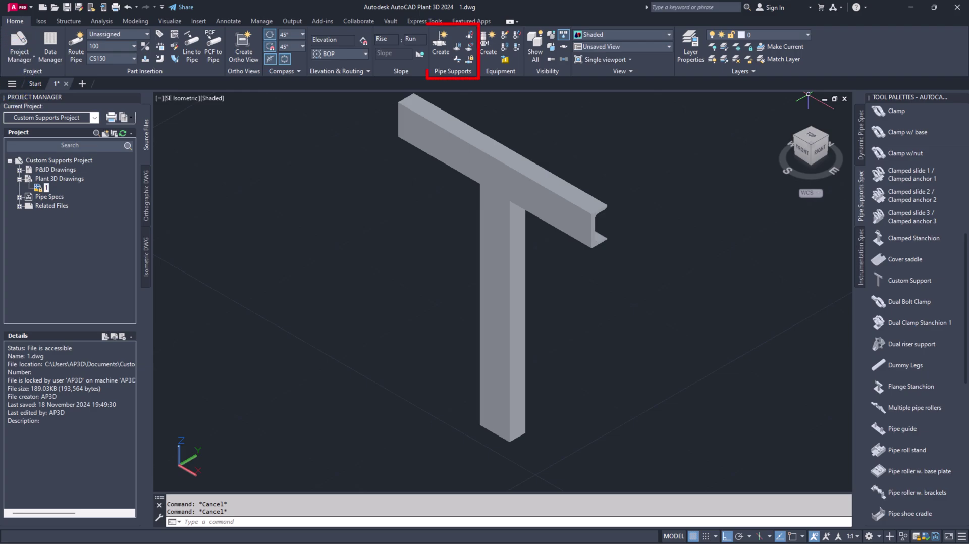
Start a new pipe support that uses an AutoCAD block and import the Custom Support block definition from drawing 1
left_click(440, 43)
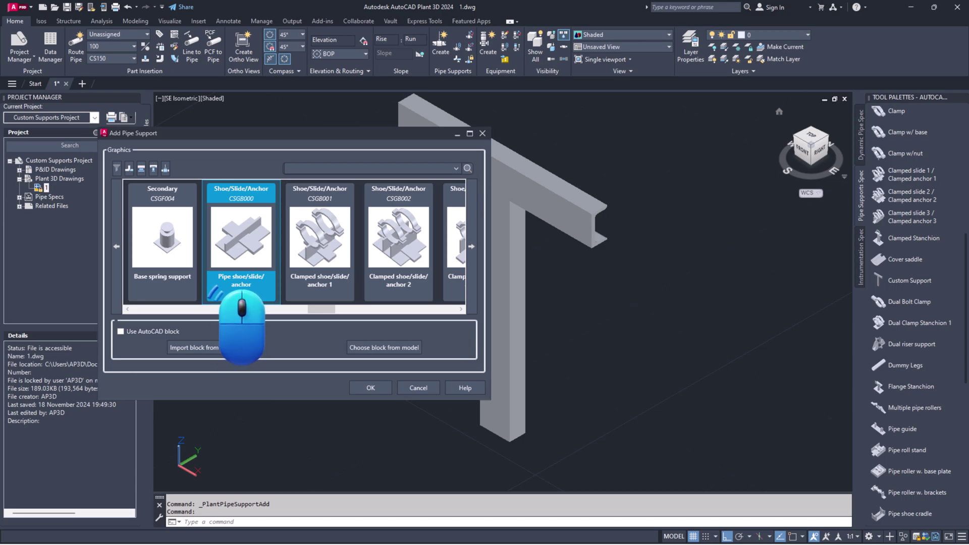
left_click(371, 388)
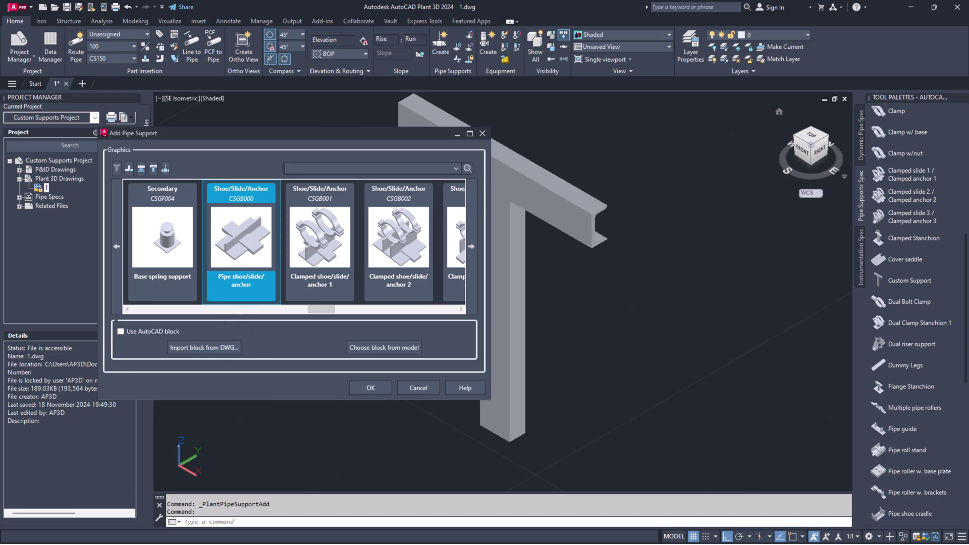
left_click(120, 331)
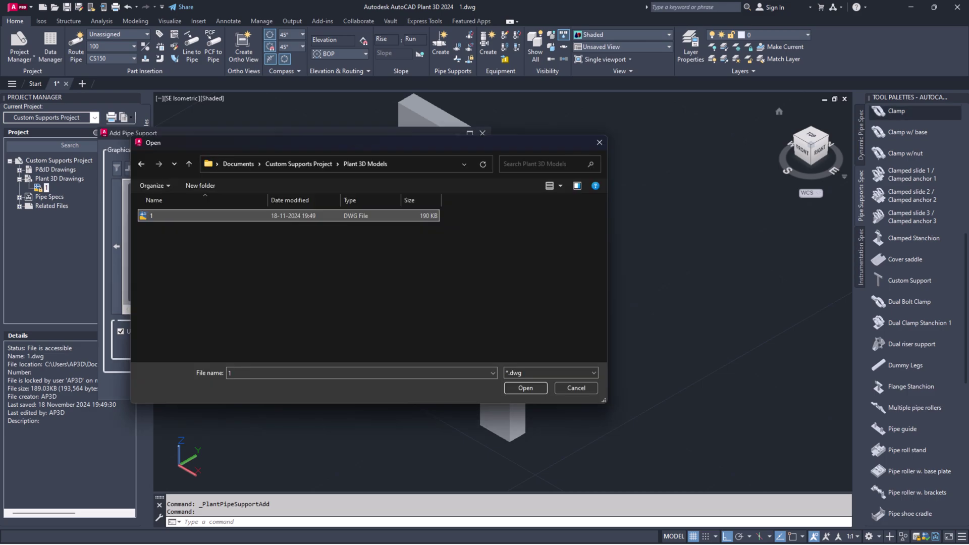
left_click(525, 387)
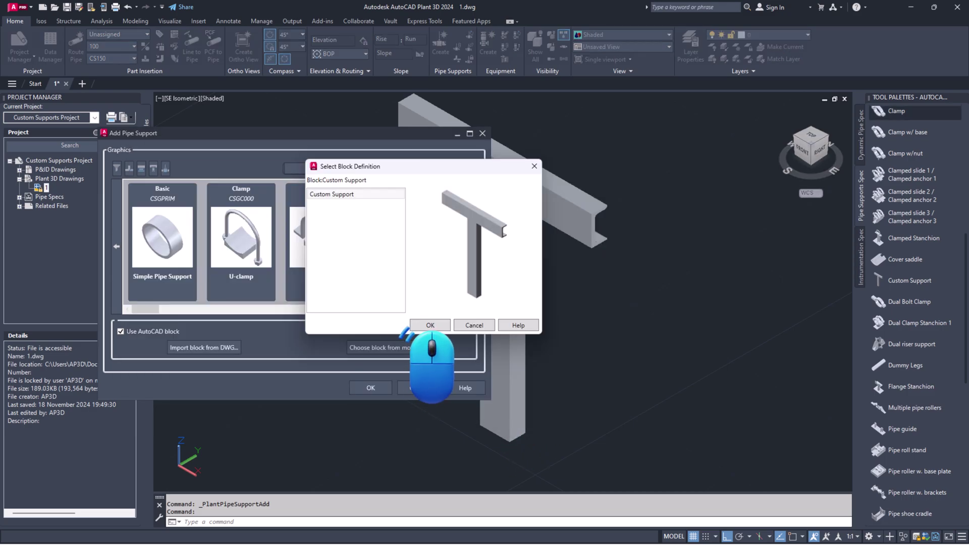
key("Return")
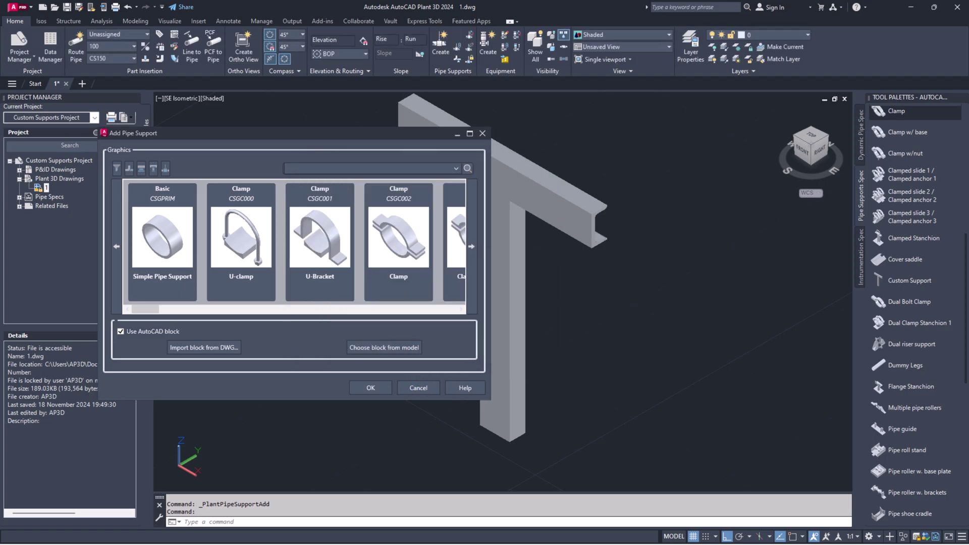
Choose the T-shaped support in the model as the block for the new pipe support and place its insertion point
left_click(384, 347)
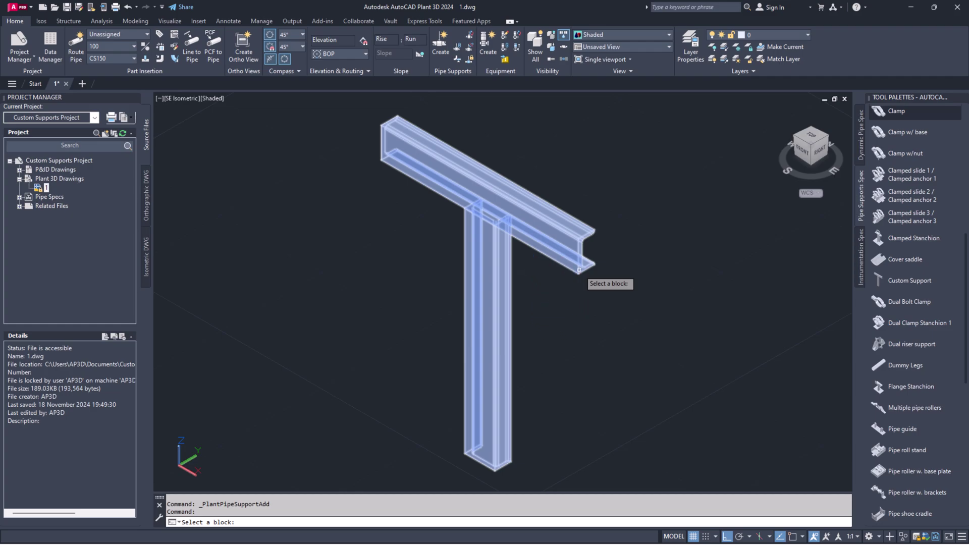
left_click(578, 270)
left_click(368, 385)
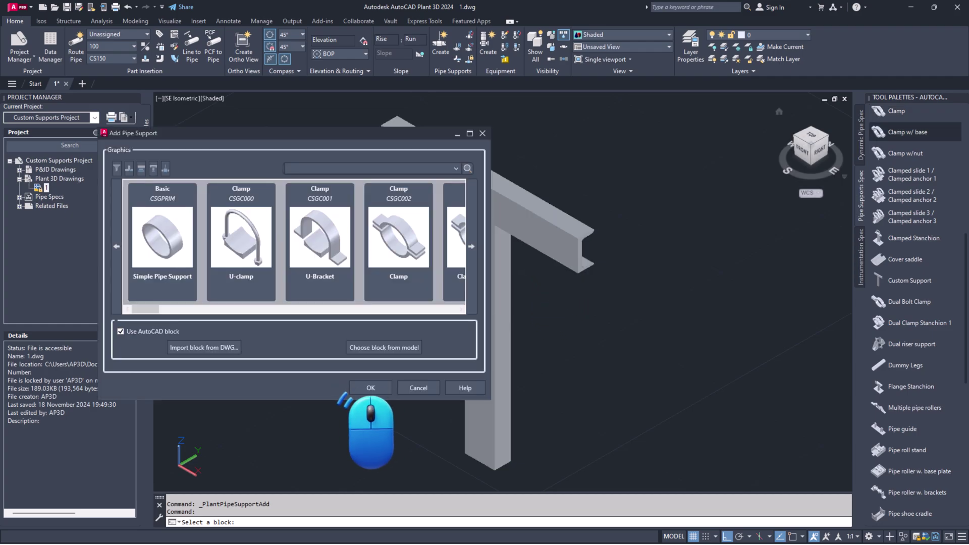
left_click(450, 225)
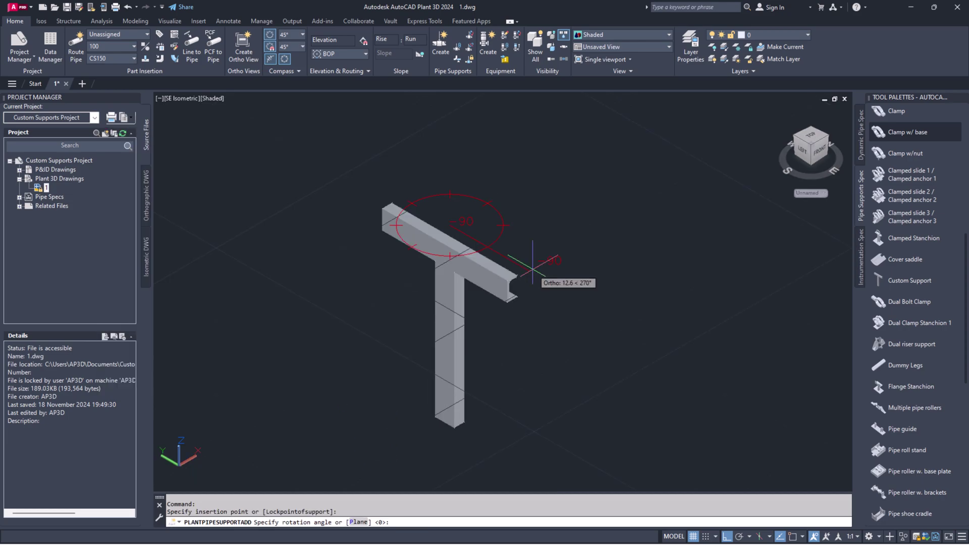